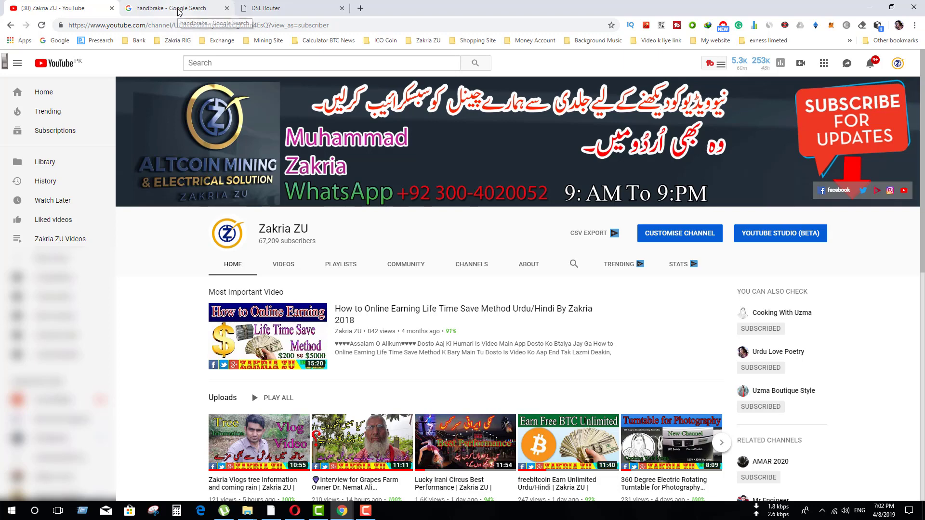
# View the HandBrake search results, minimize the browser and launch HandBrake from the desktop.
pyautogui.click(154, 11)
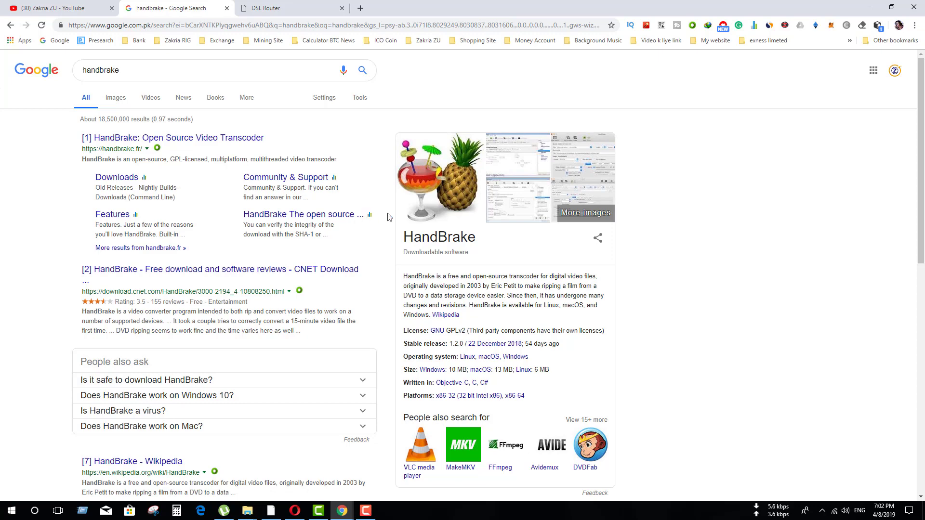
pyautogui.click(870, 7)
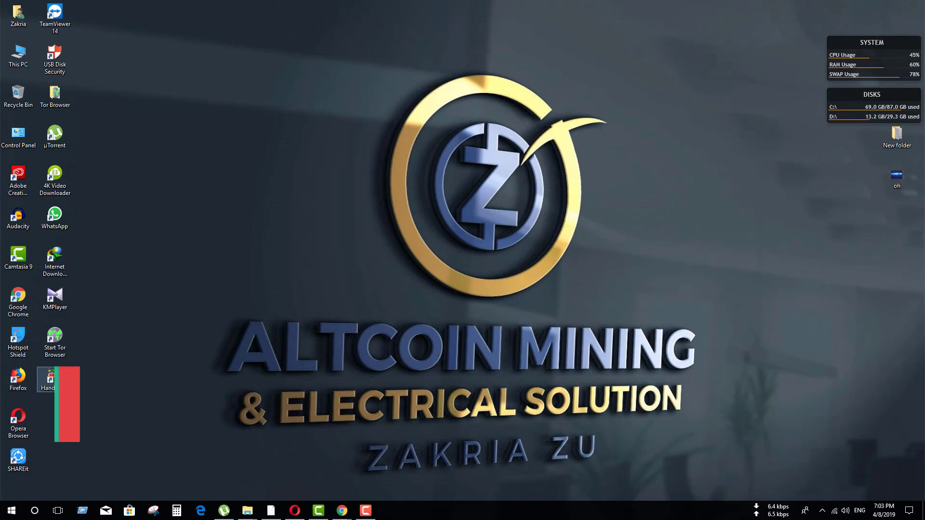
pyautogui.rightClick(59, 381)
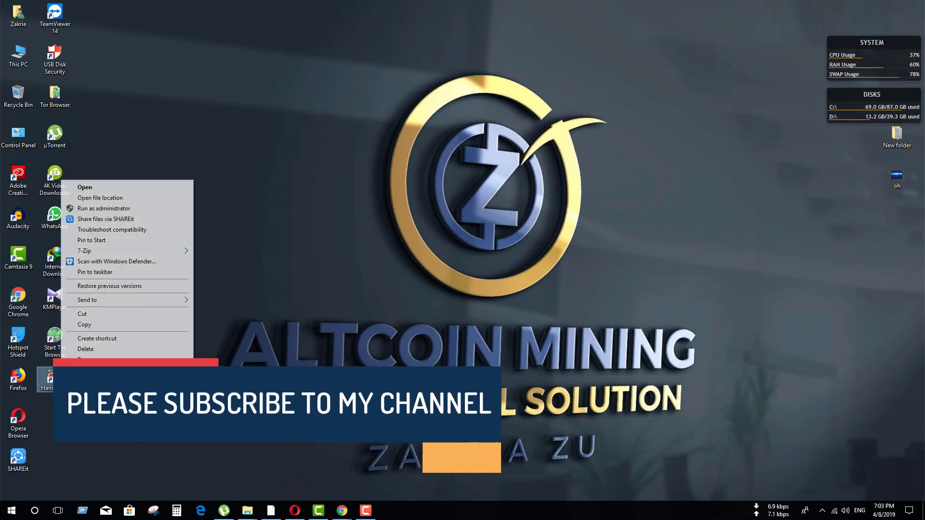
pyautogui.click(107, 187)
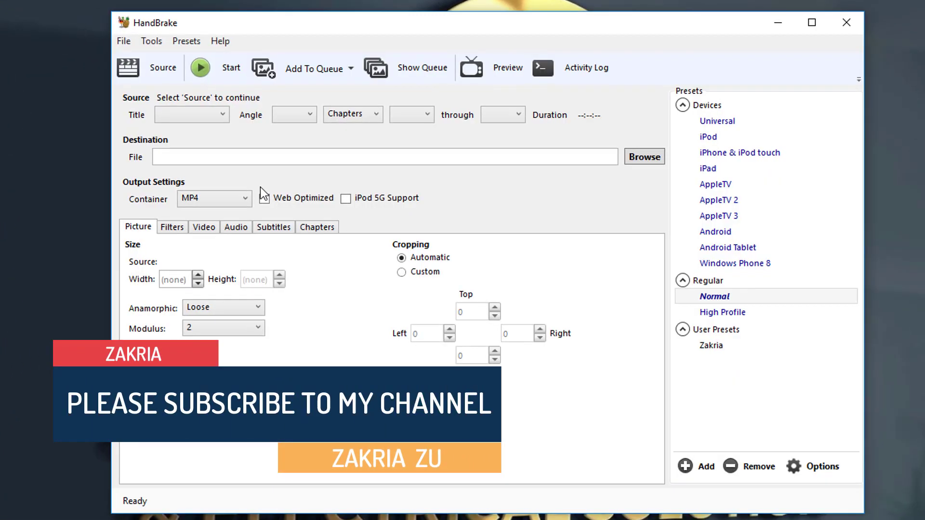
# Choose to open a single video file as the source and browse to F:\Adobe Premiere Pro CC 2018\Save Video.
pyautogui.click(158, 67)
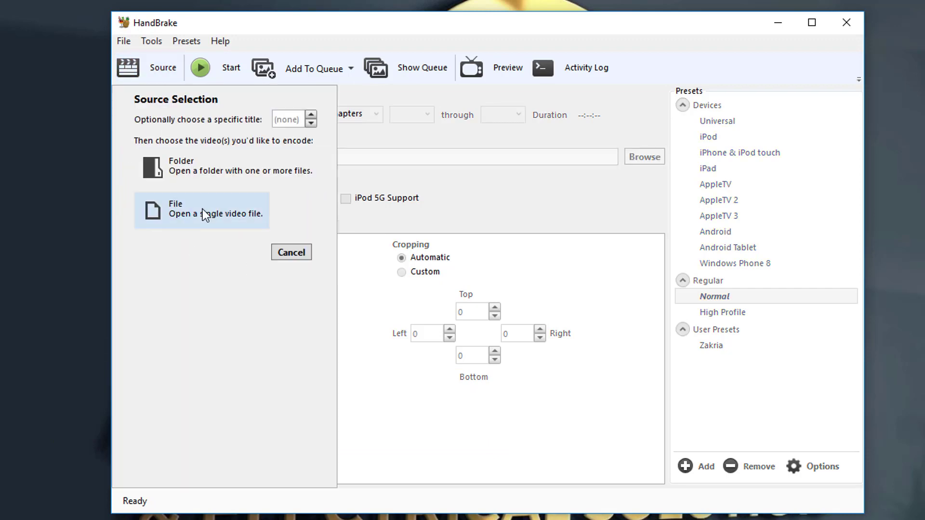
pyautogui.click(203, 213)
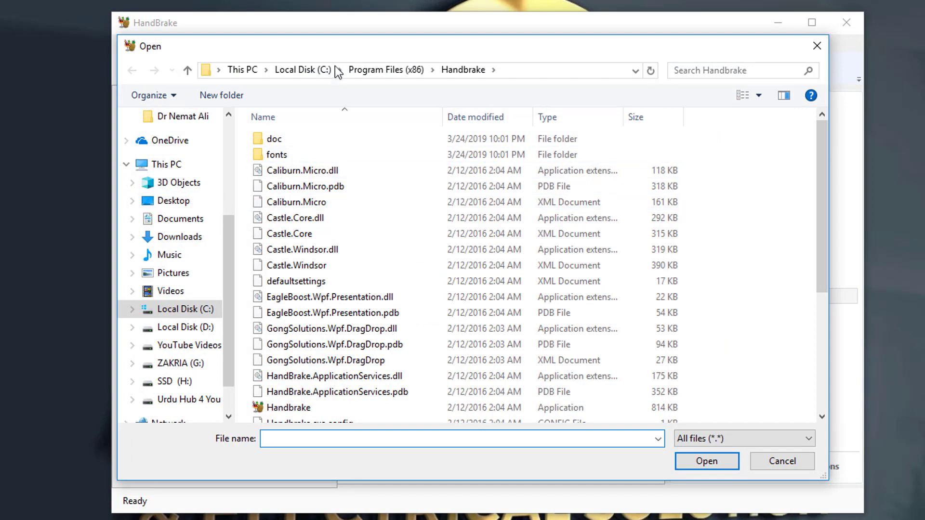
pyautogui.moveTo(337, 54); pyautogui.dragTo(379, 40)
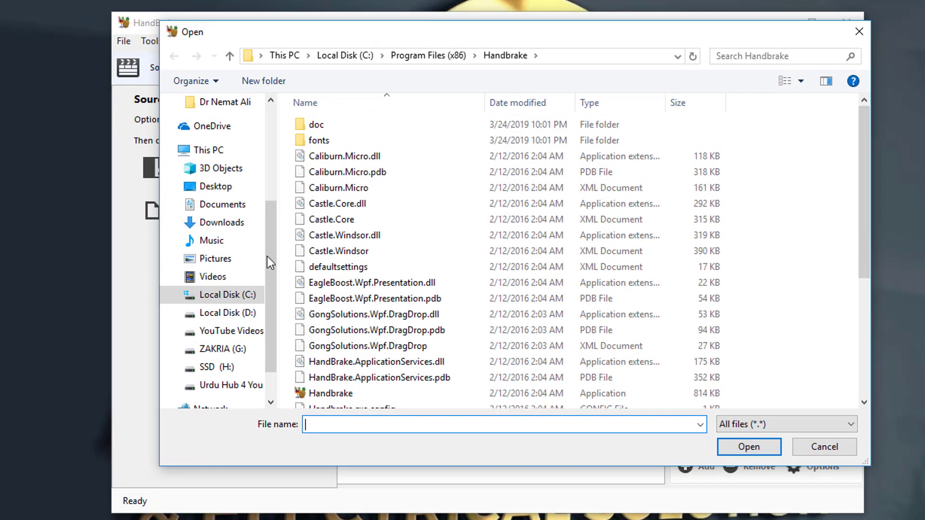
pyautogui.click(253, 333)
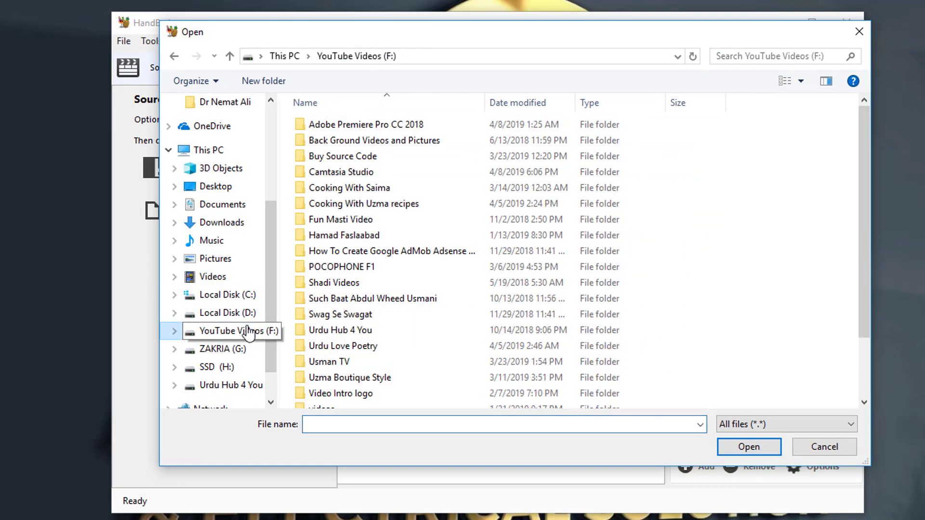
pyautogui.doubleClick(375, 126)
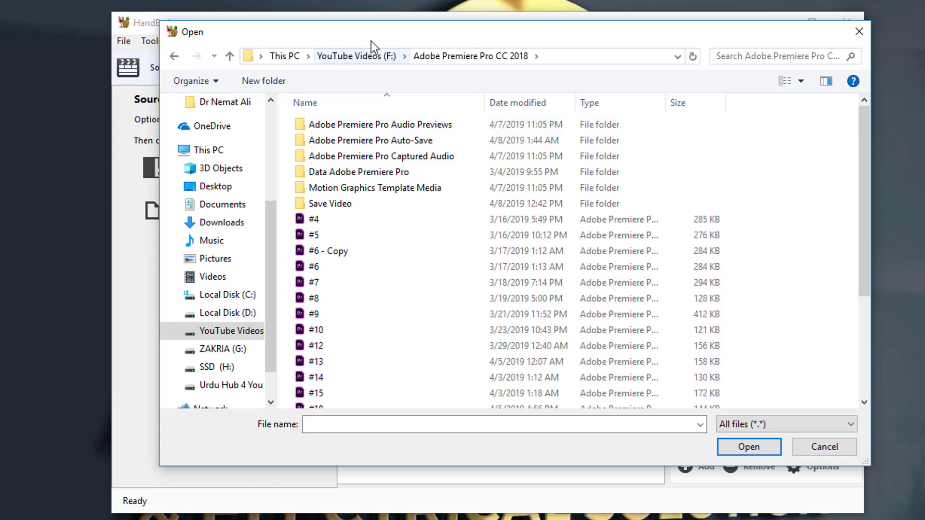
pyautogui.moveTo(371, 42); pyautogui.dragTo(329, 18)
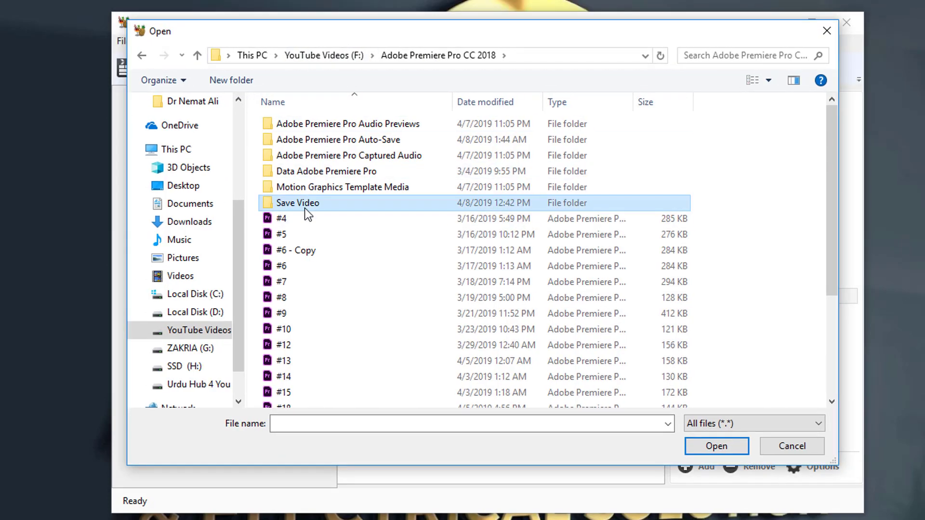
pyautogui.doubleClick(304, 207)
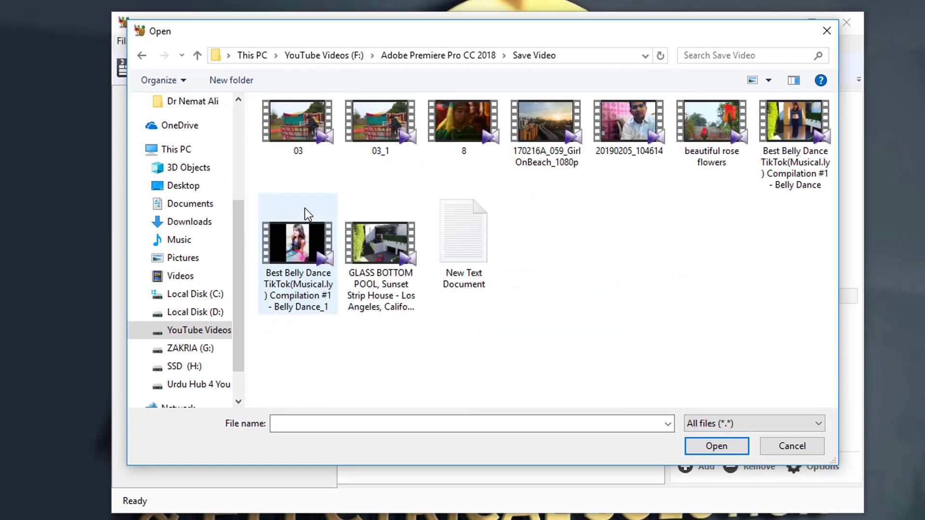
# Check the file properties of the "GLASS BOTTOM POOL, Sunset Strip House - Los Angeles, California" video and open it as the source.
pyautogui.click(366, 233)
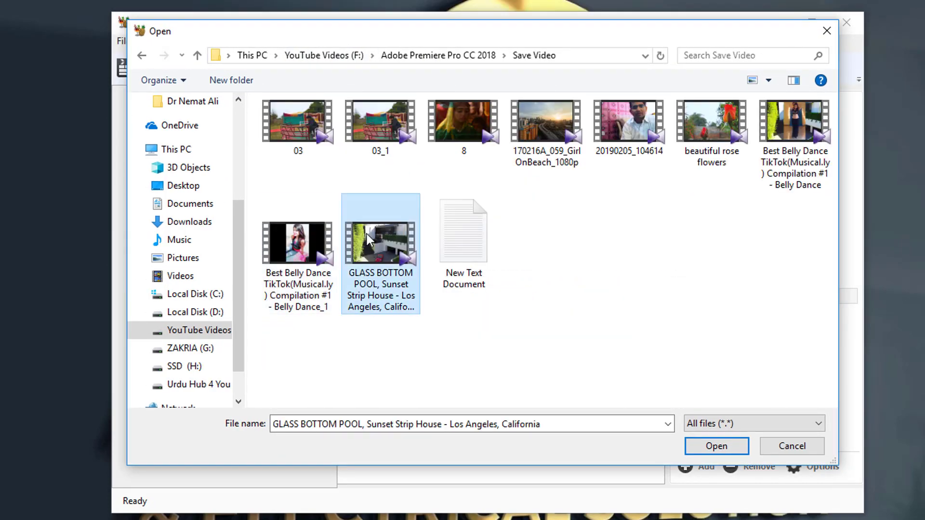
pyautogui.rightClick(366, 234)
pyautogui.click(441, 503)
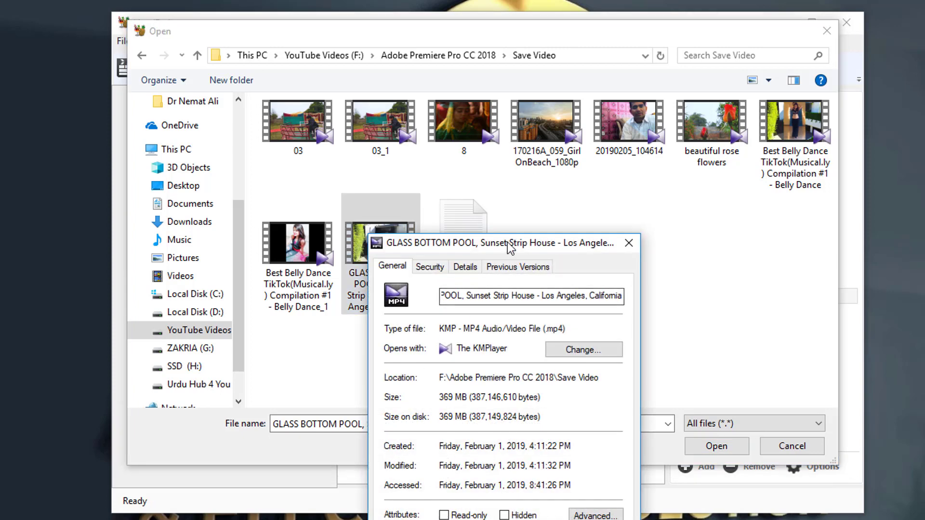
pyautogui.moveTo(510, 247); pyautogui.dragTo(702, 114)
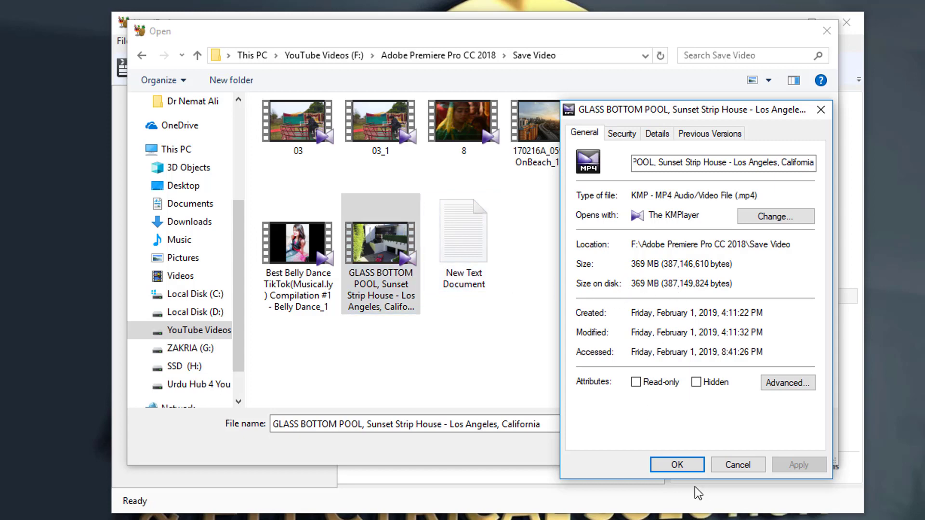
pyautogui.click(676, 465)
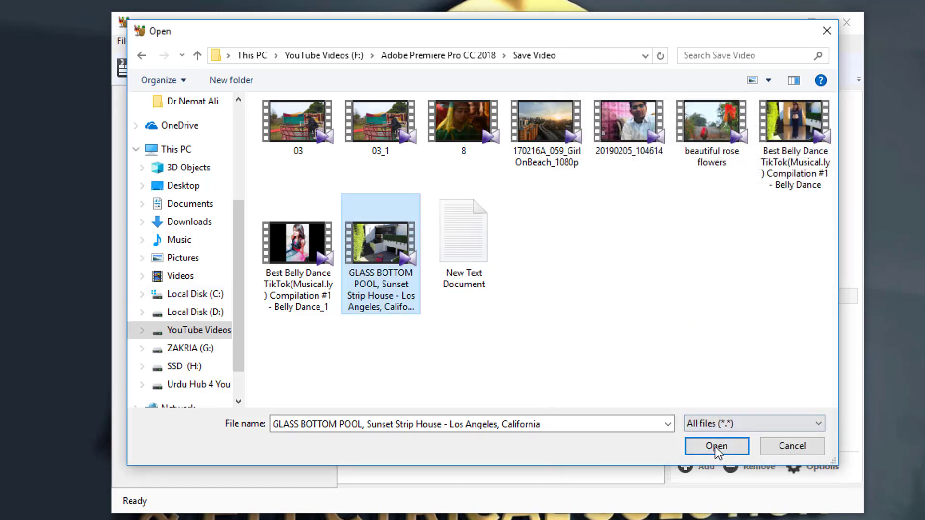
pyautogui.click(709, 440)
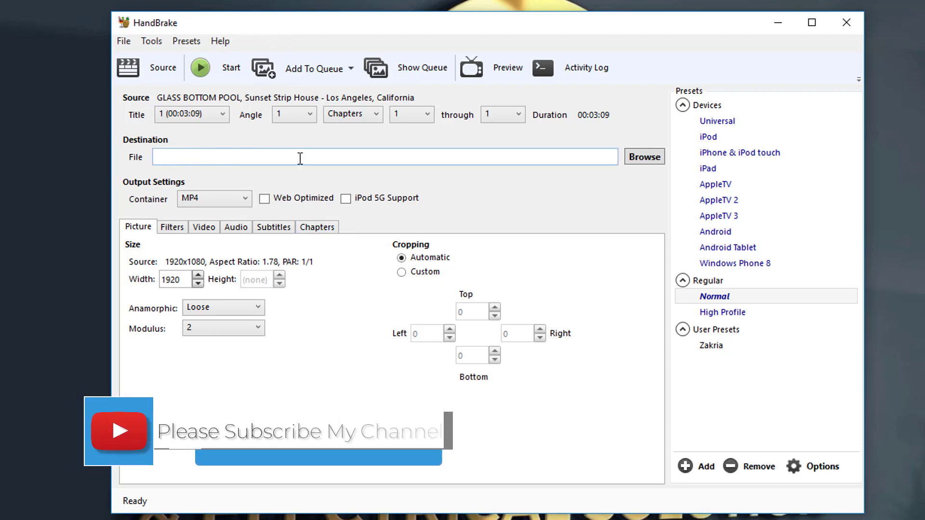
# Set the output destination to an mp4 file named "GLASS BOTTOM POOL, 1" in the Save Video folder.
pyautogui.click(643, 158)
pyautogui.click(390, 246)
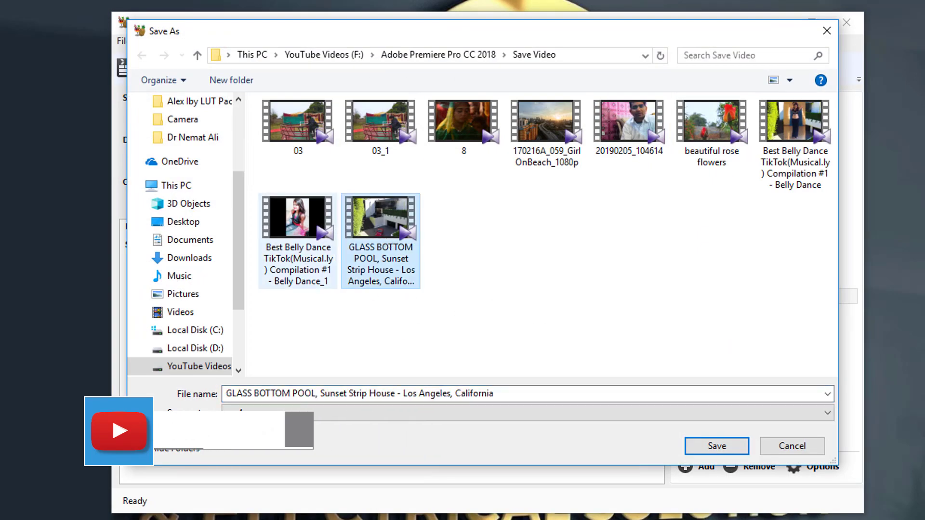
pyautogui.doubleClick(532, 394)
pyautogui.click(532, 394)
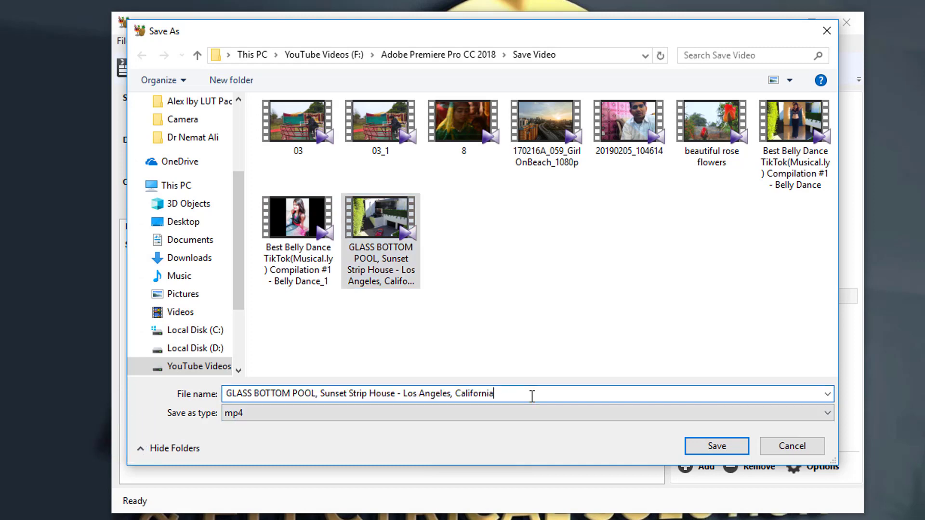
pyautogui.write('1')
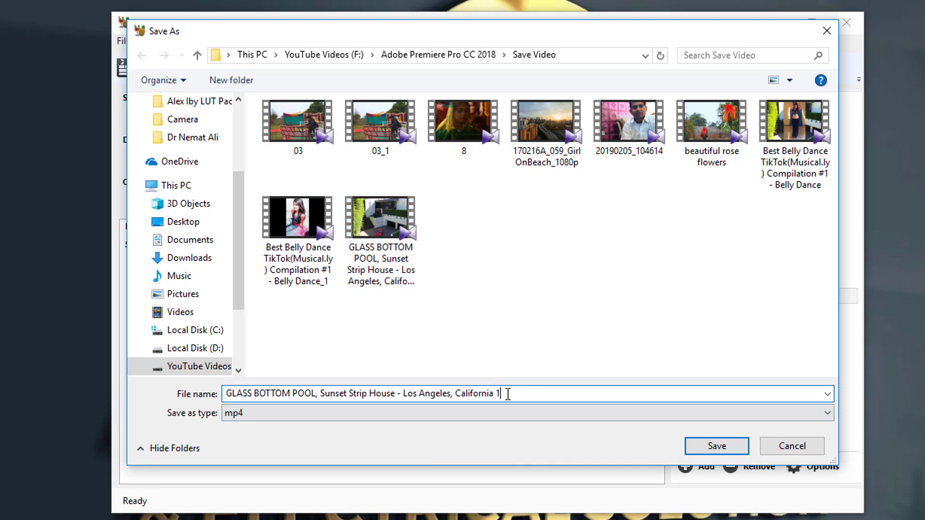
pyautogui.moveTo(503, 393); pyautogui.dragTo(323, 389)
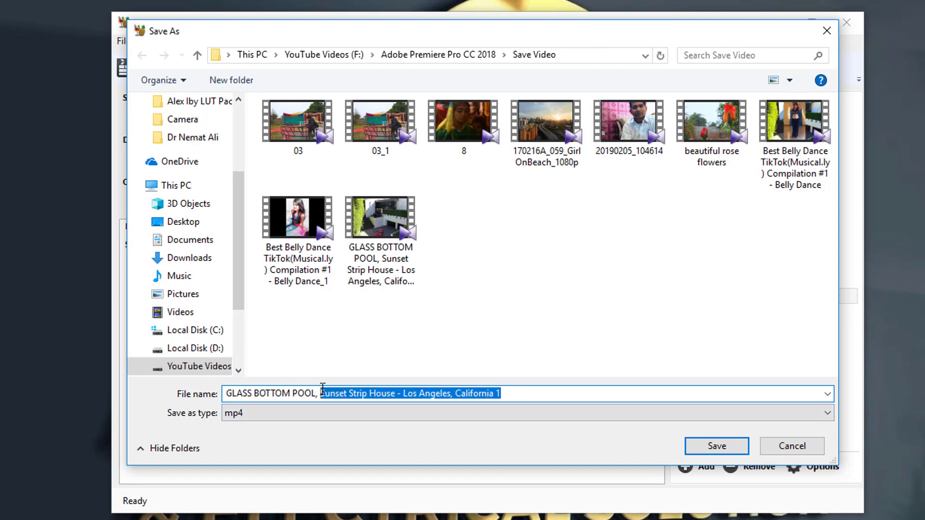
pyautogui.press('BackSpace')
pyautogui.write('1')
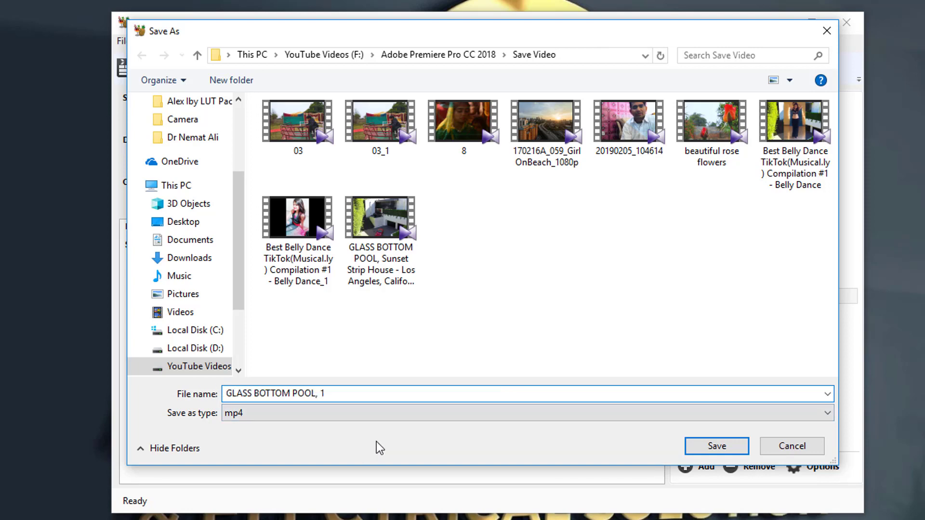
pyautogui.click(716, 446)
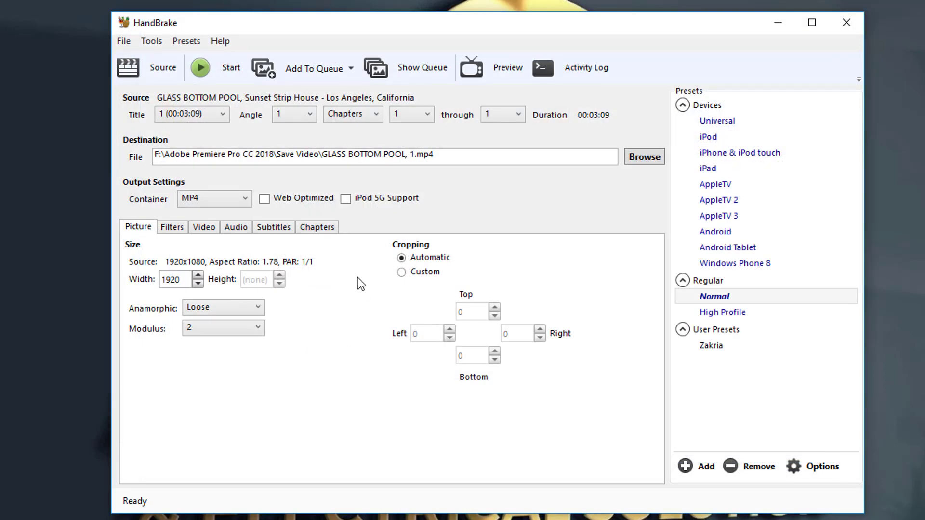
# Set the video's constant quality to RF 25 and enable the Web Optimized output option.
pyautogui.click(206, 227)
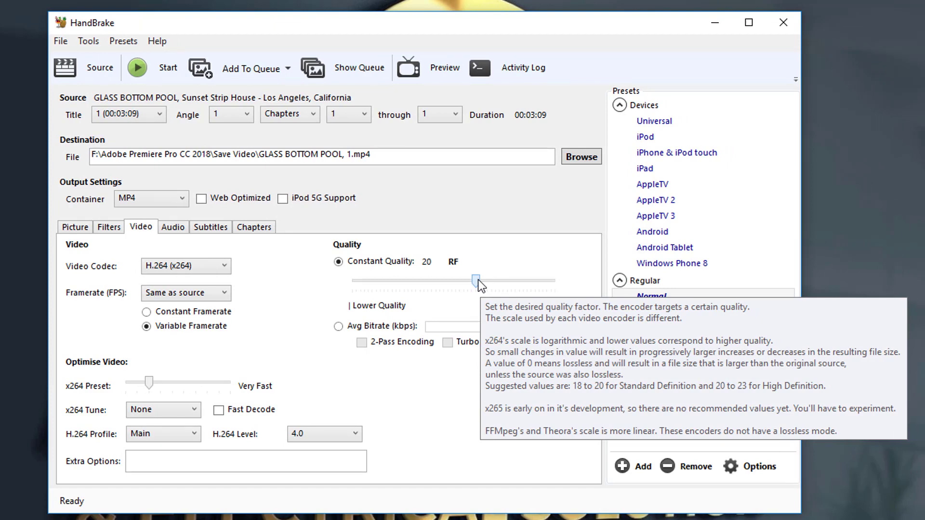
pyautogui.moveTo(478, 280); pyautogui.dragTo(458, 277)
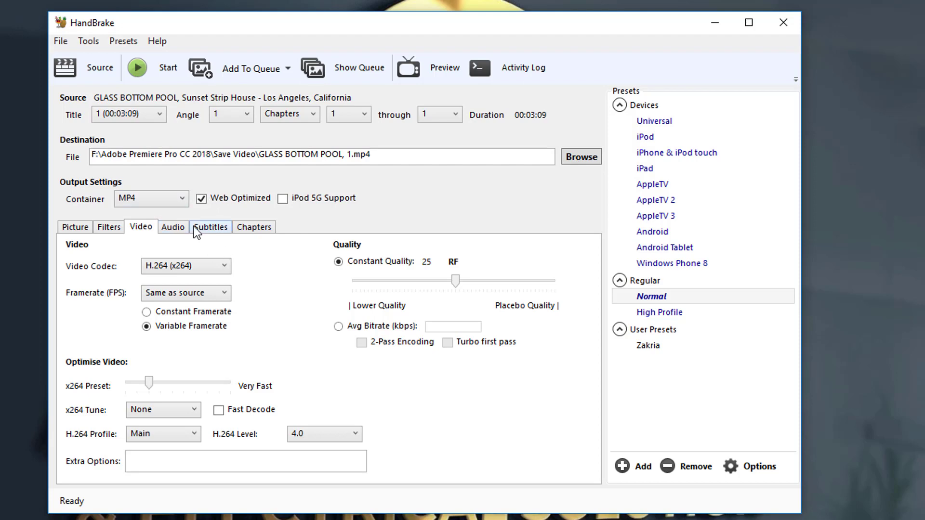
# Review the bitrate choices for the audio track and start encoding the video.
pyautogui.click(174, 227)
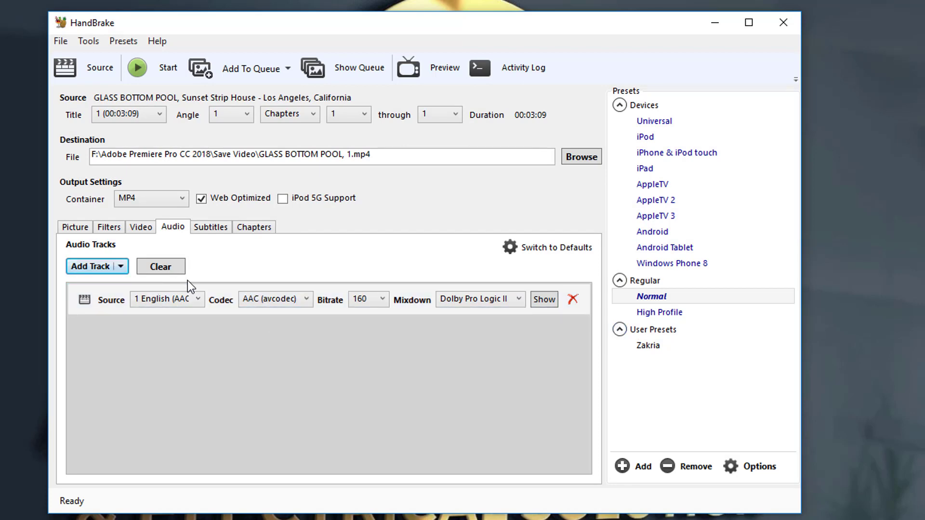
pyautogui.click(383, 298)
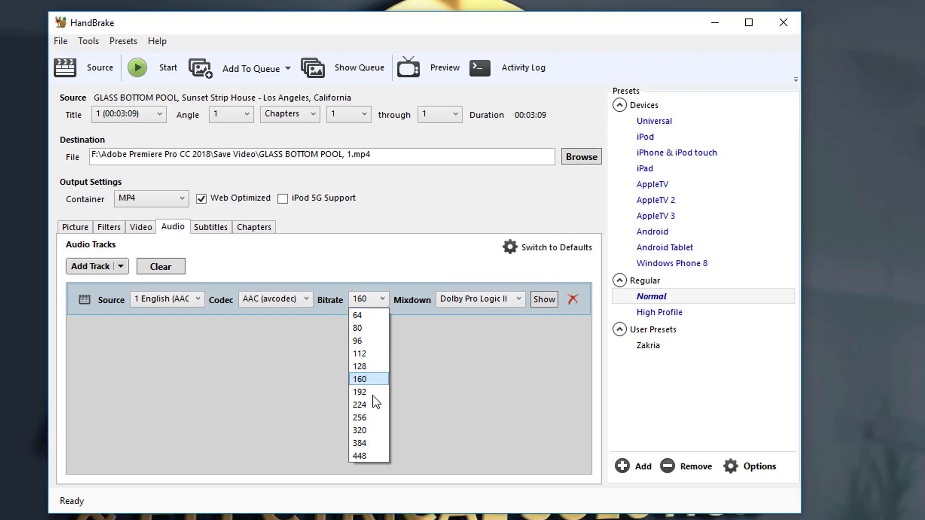
pyautogui.click(366, 264)
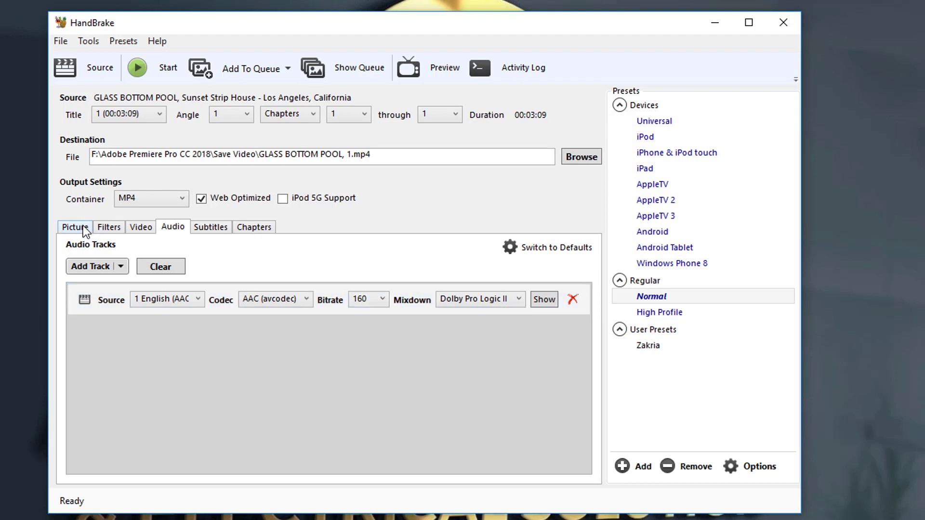
pyautogui.click(157, 68)
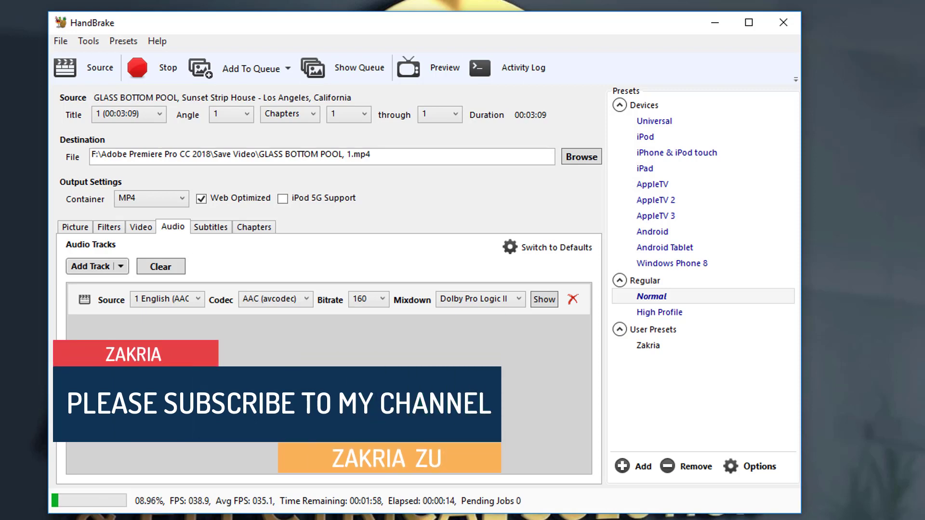
# Switch to File Explorer and open the Save Video folder inside Adobe Premiere Pro CC 2018 on the F: drive.
pyautogui.press('super+e')
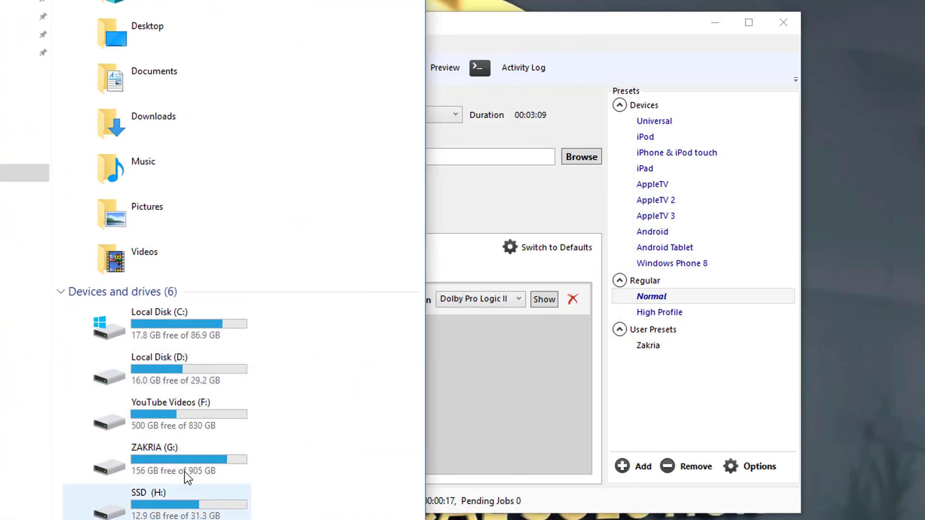
pyautogui.click(186, 408)
pyautogui.doubleClick(186, 409)
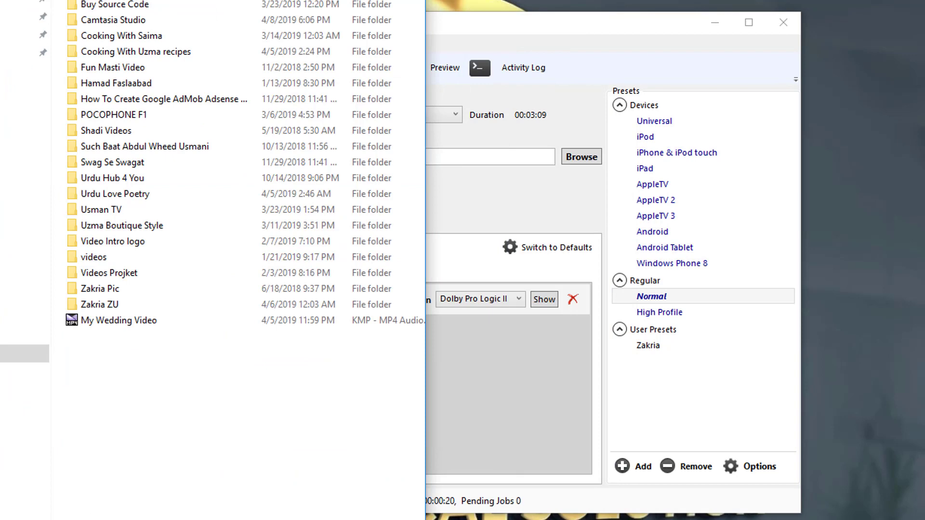
pyautogui.doubleClick(70, 49)
pyautogui.doubleClick(116, 57)
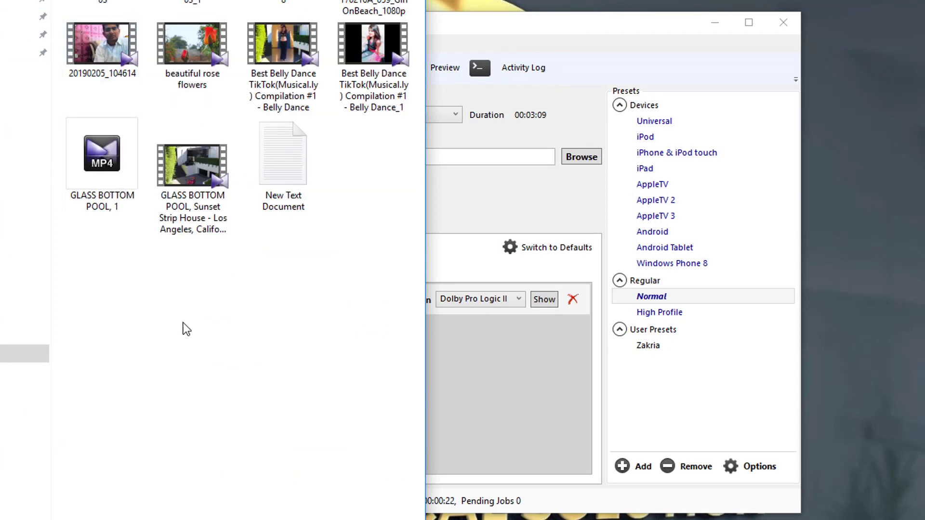
pyautogui.moveTo(165, 0); pyautogui.dragTo(62, 0)
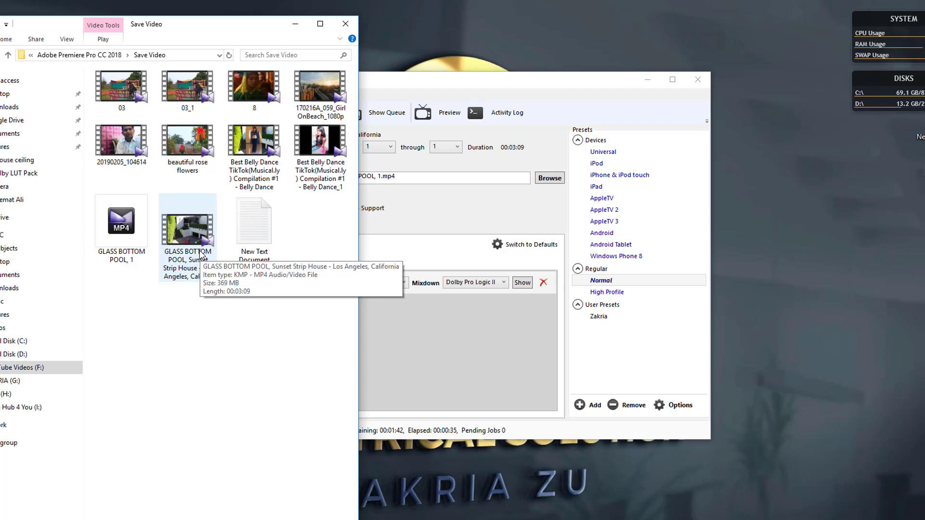
# Show the original GLASS BOTTOM POOL video's file properties and move their window clear of the folder.
pyautogui.rightClick(186, 243)
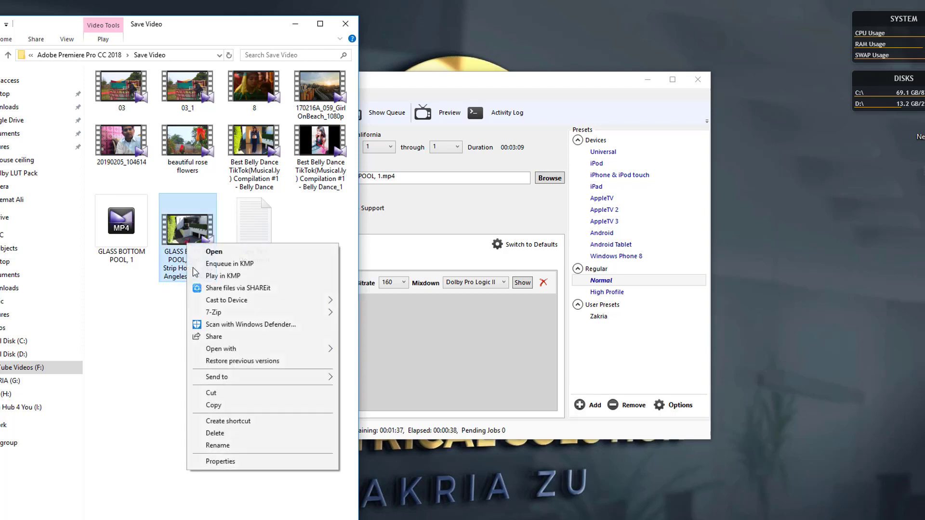
pyautogui.click(231, 464)
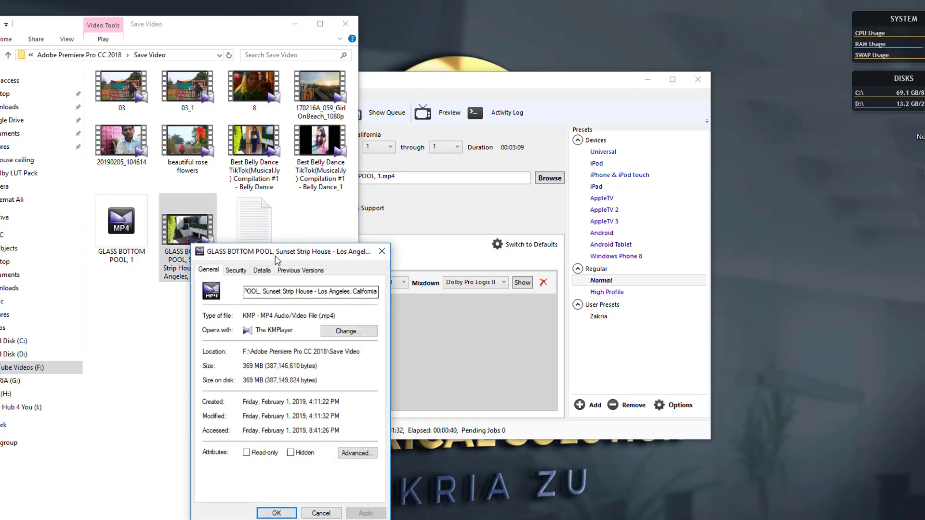
pyautogui.moveTo(278, 255); pyautogui.dragTo(791, 87)
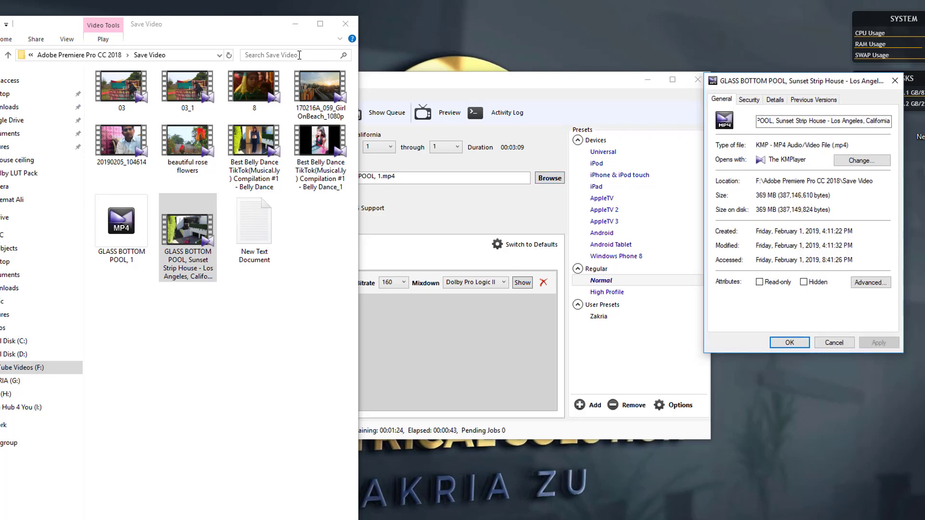
# Close HandBrake after the encode and select GLASS BOTTOM POOL, 1 in the Save Video folder, bringing the folder window fully into view.
pyautogui.moveTo(404, 84); pyautogui.dragTo(405, 82)
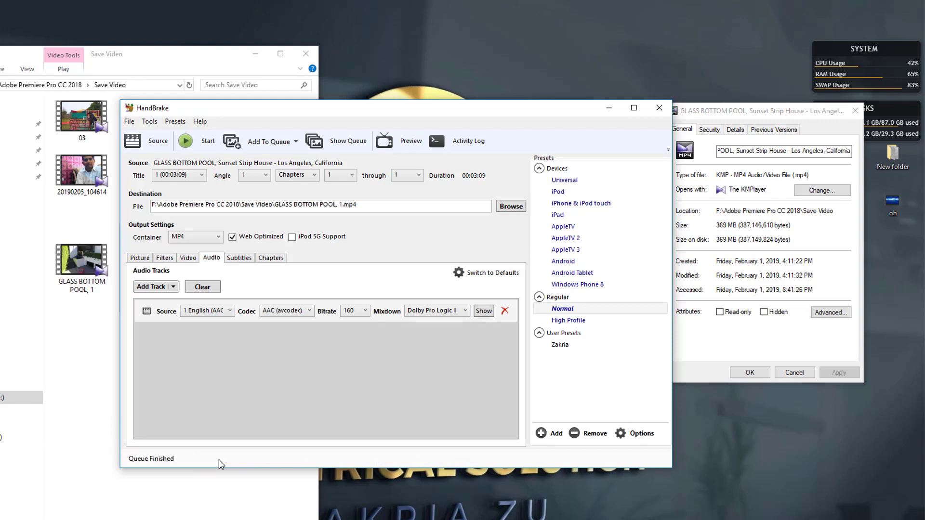
pyautogui.click(654, 112)
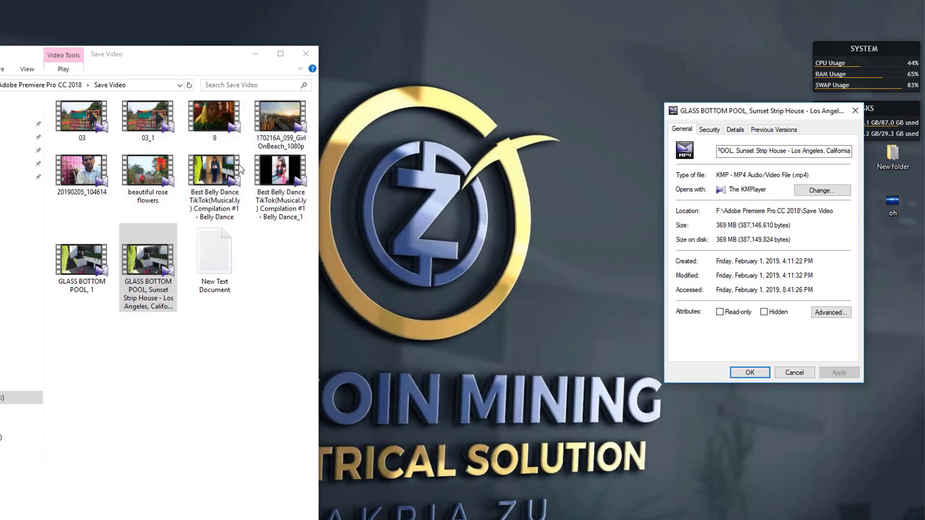
pyautogui.click(96, 273)
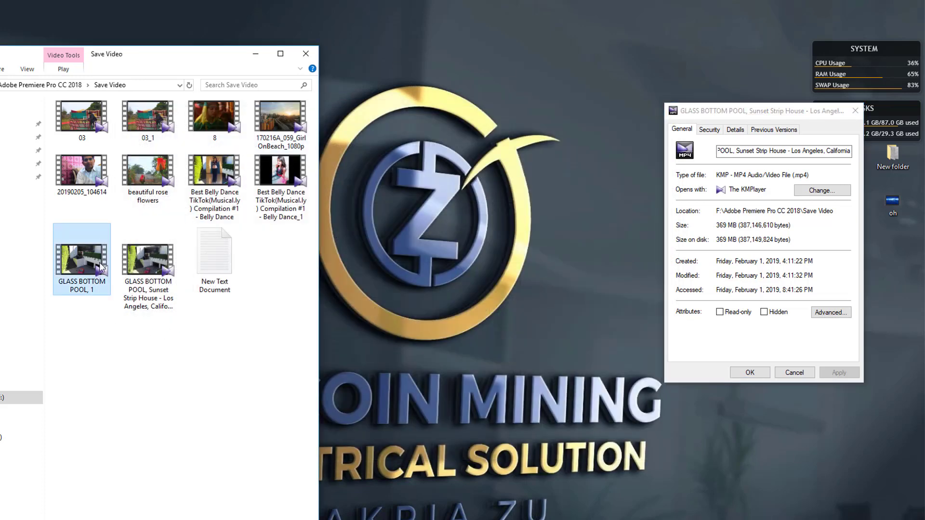
pyautogui.moveTo(168, 55); pyautogui.dragTo(256, 41)
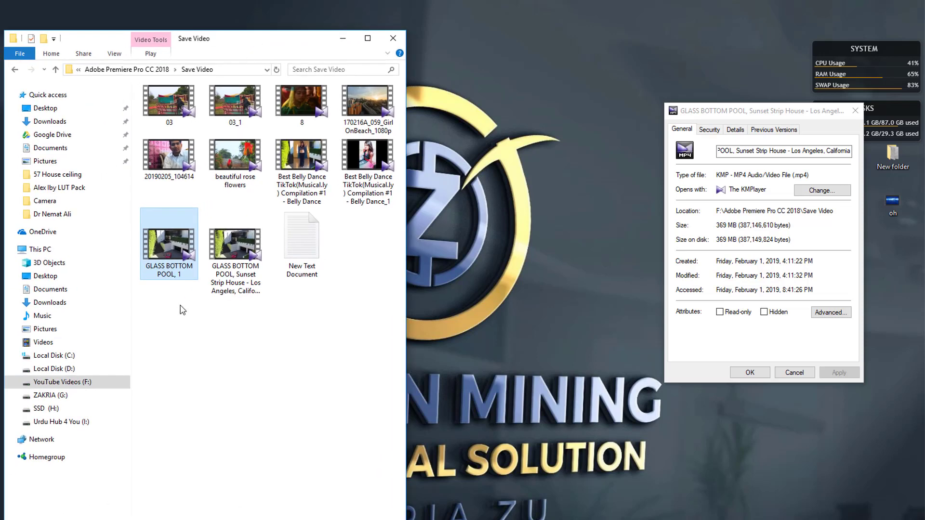
# Show the file properties of GLASS BOTTOM POOL, 1 and arrange them beside the original video's properties to compare file sizes.
pyautogui.rightClick(172, 252)
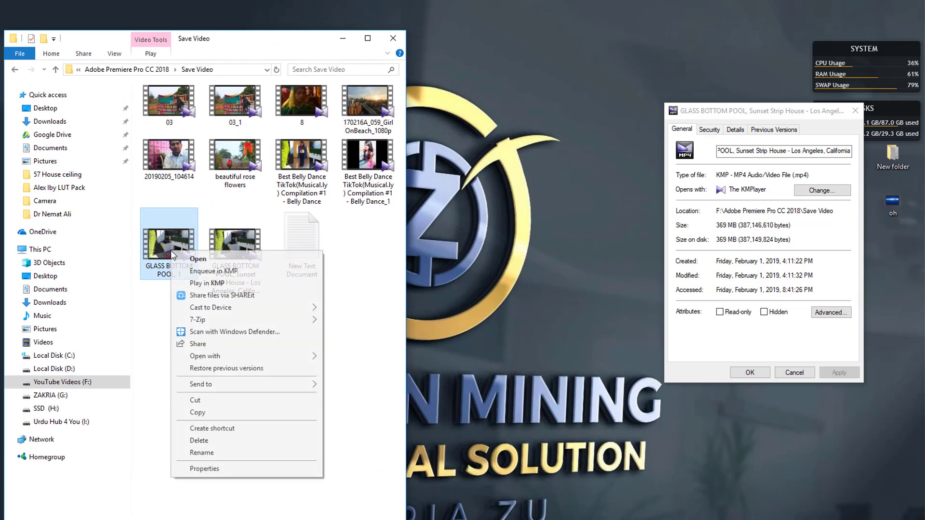
pyautogui.click(207, 469)
pyautogui.moveTo(305, 264); pyautogui.dragTo(413, 136)
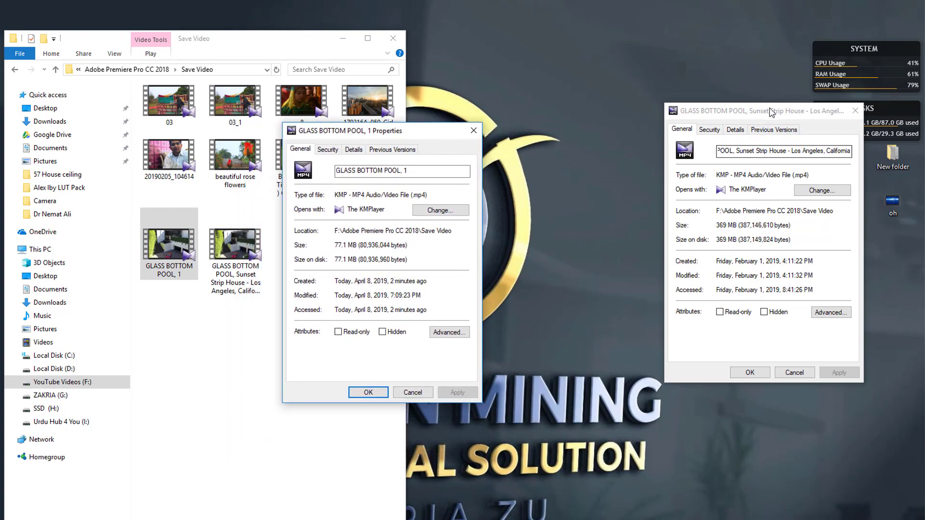
pyautogui.moveTo(770, 111); pyautogui.dragTo(599, 133)
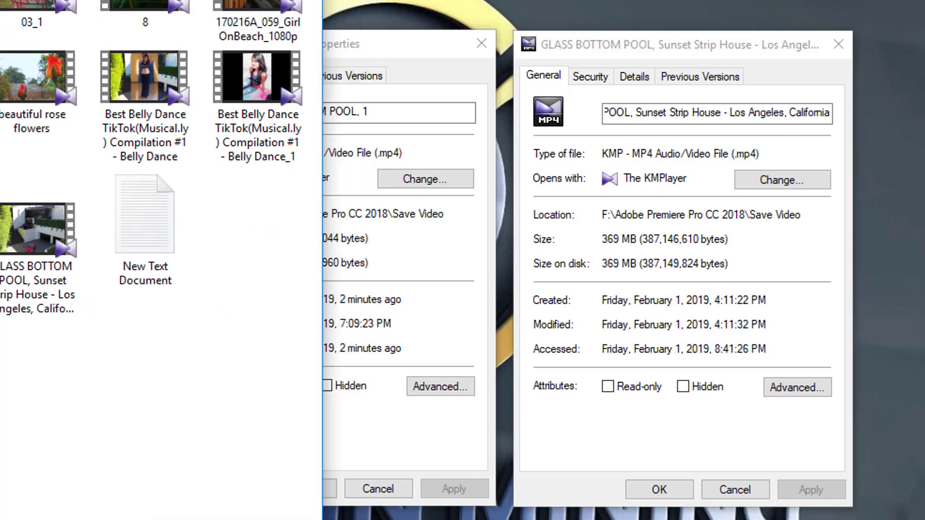
pyautogui.moveTo(161, 10); pyautogui.dragTo(92, 0)
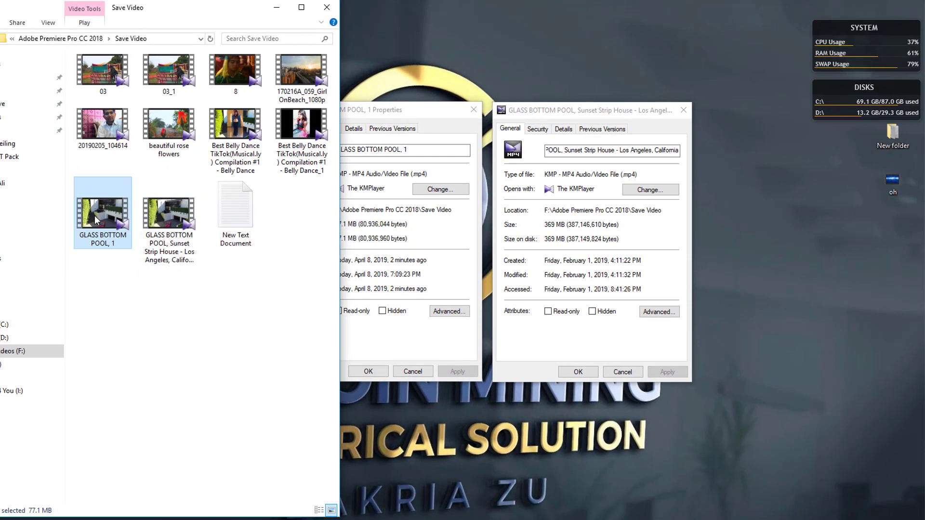
# Play the original GLASS BOTTOM POOL video in KMPlayer, sample the picture quality at several points in the first half, and close the player.
pyautogui.click(75, 229)
pyautogui.rightClick(165, 210)
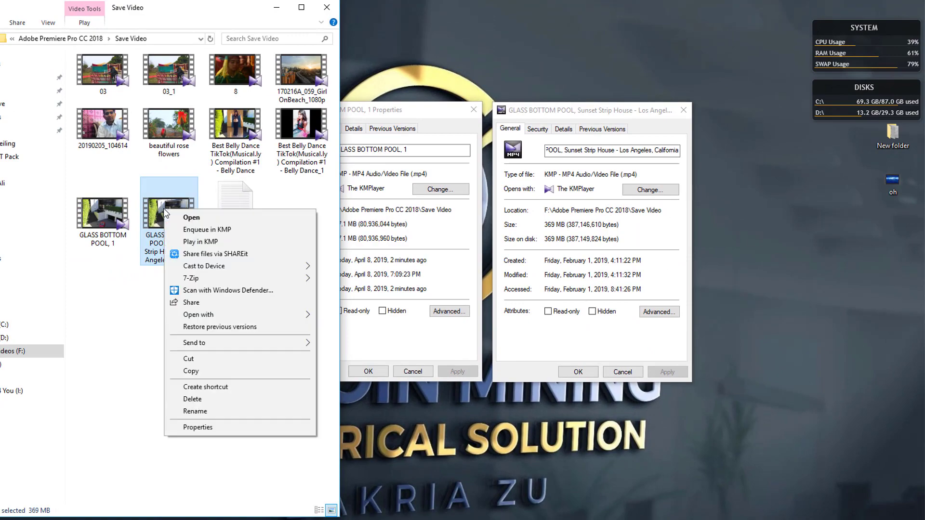
pyautogui.click(179, 218)
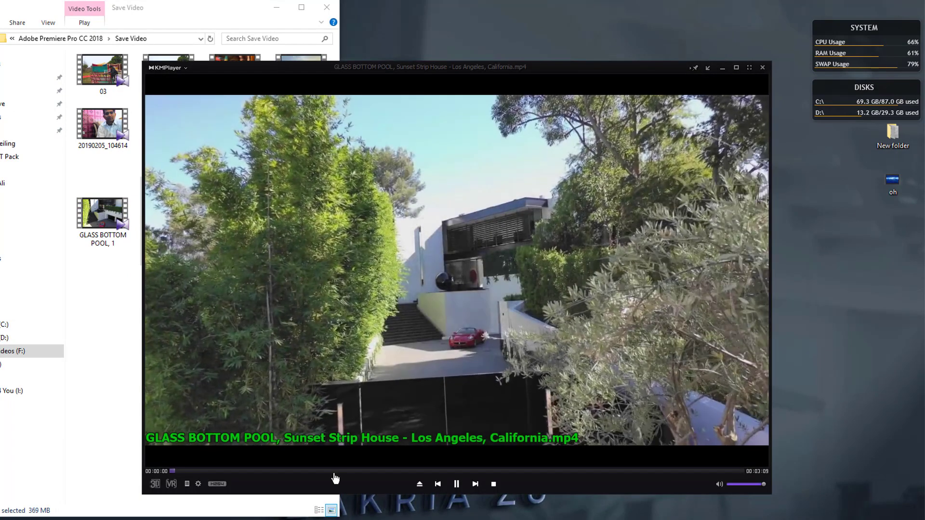
pyautogui.click(344, 471)
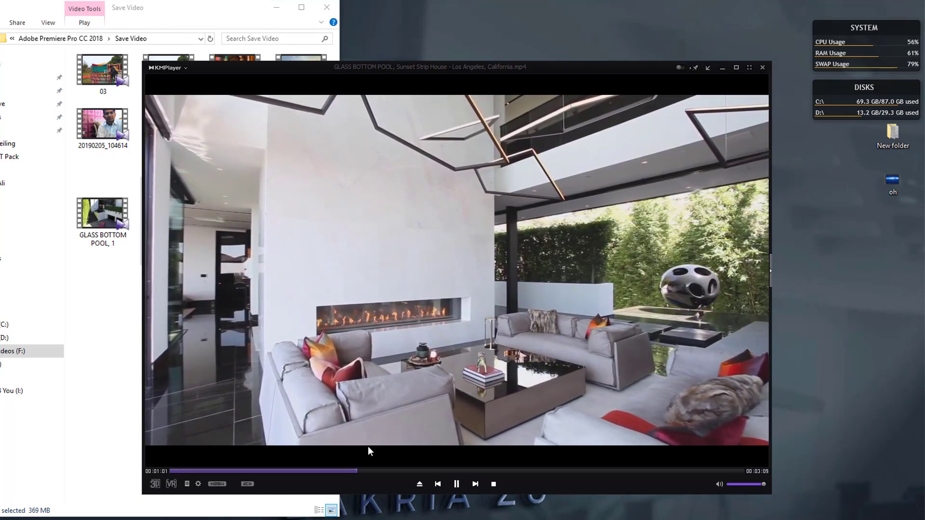
pyautogui.click(374, 471)
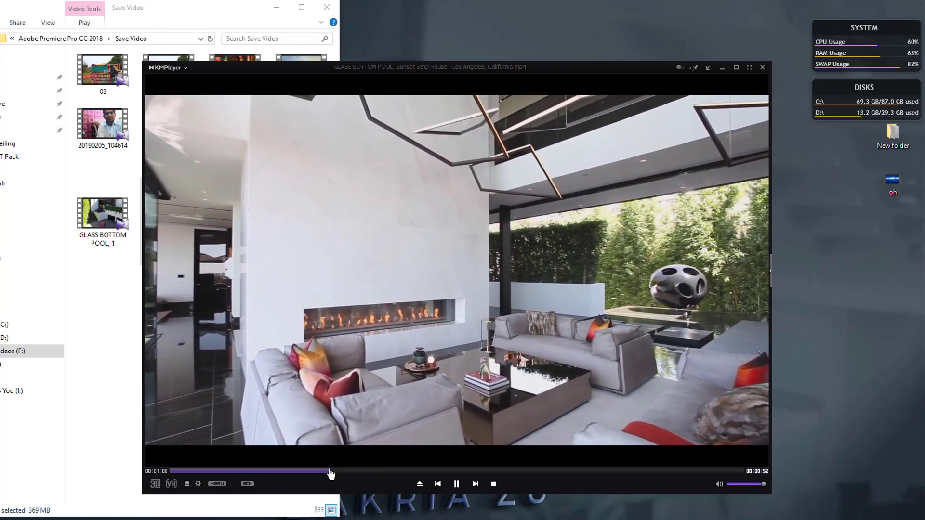
pyautogui.click(330, 472)
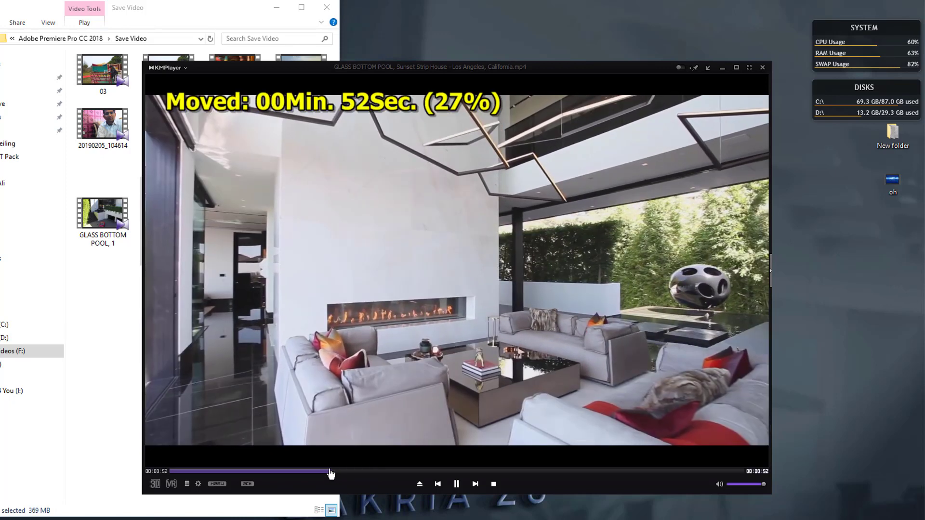
pyautogui.click(303, 472)
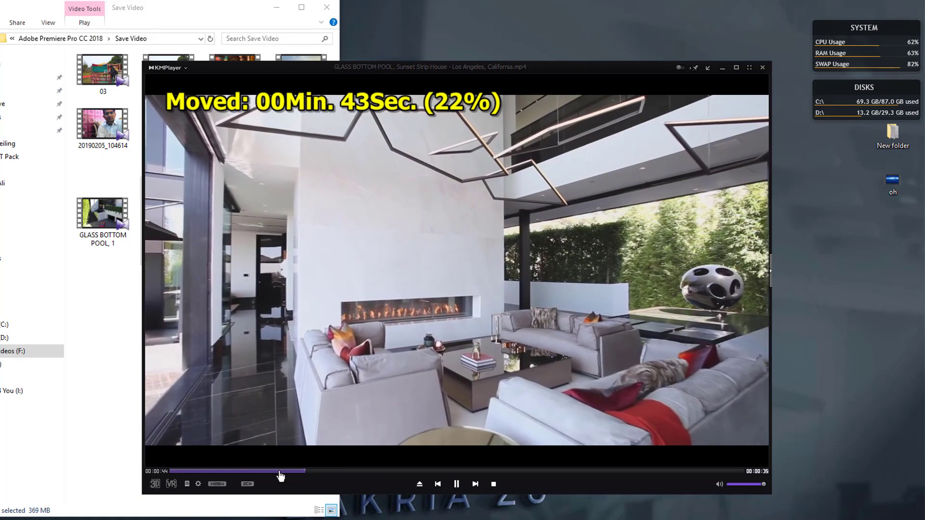
pyautogui.click(279, 471)
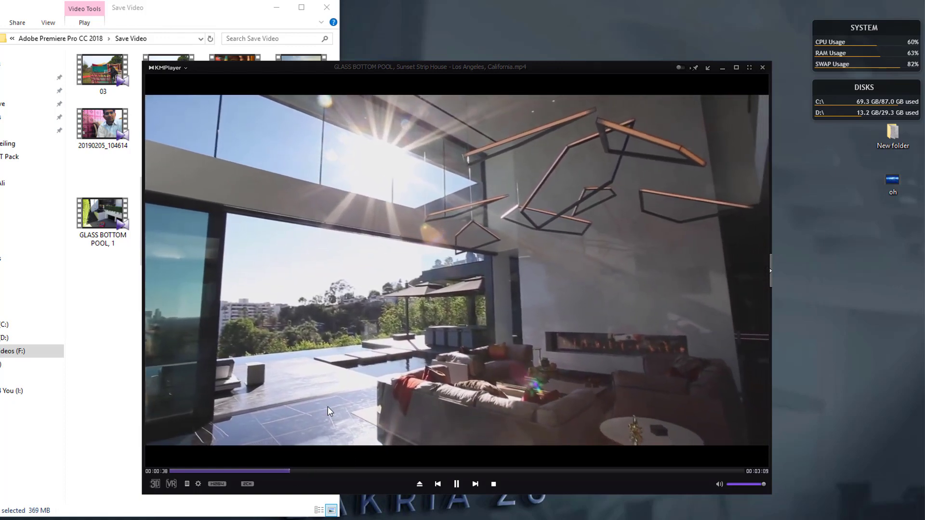
pyautogui.hotkey('alt', 'F4')
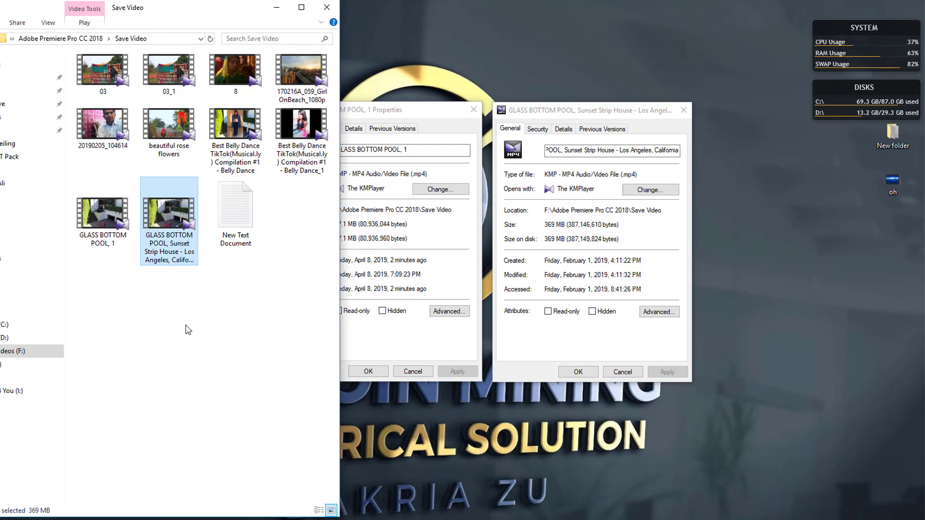
# Play the compressed GLASS BOTTOM POOL, 1 video in KMPlayer, check its quality at similar points, and close the player.
pyautogui.rightClick(97, 213)
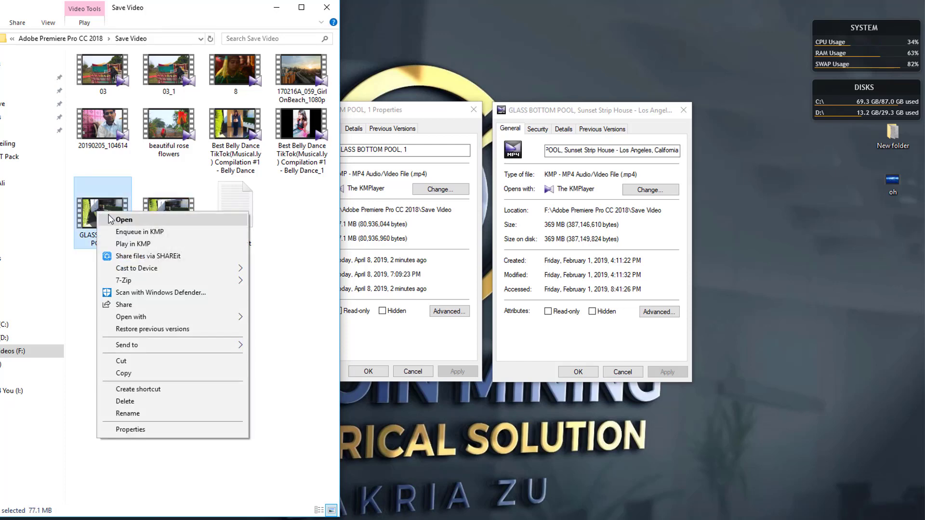
pyautogui.click(110, 218)
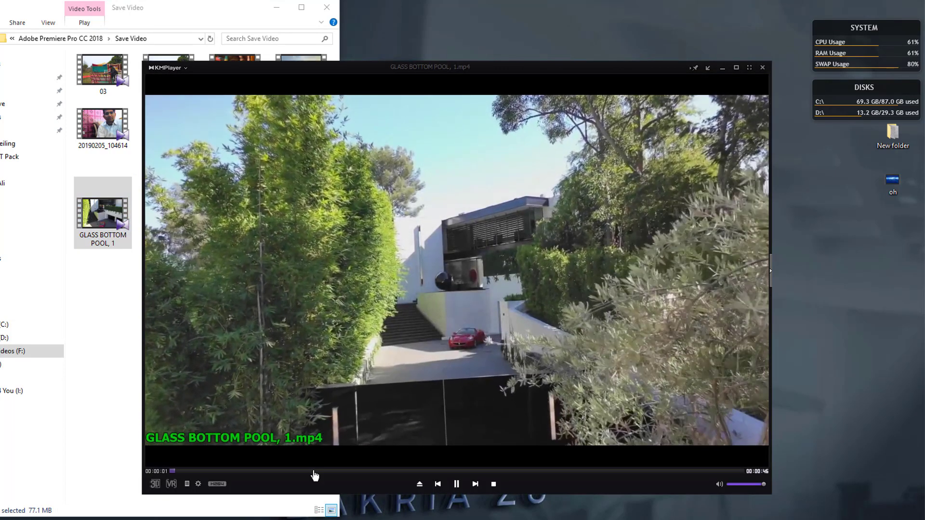
pyautogui.click(314, 471)
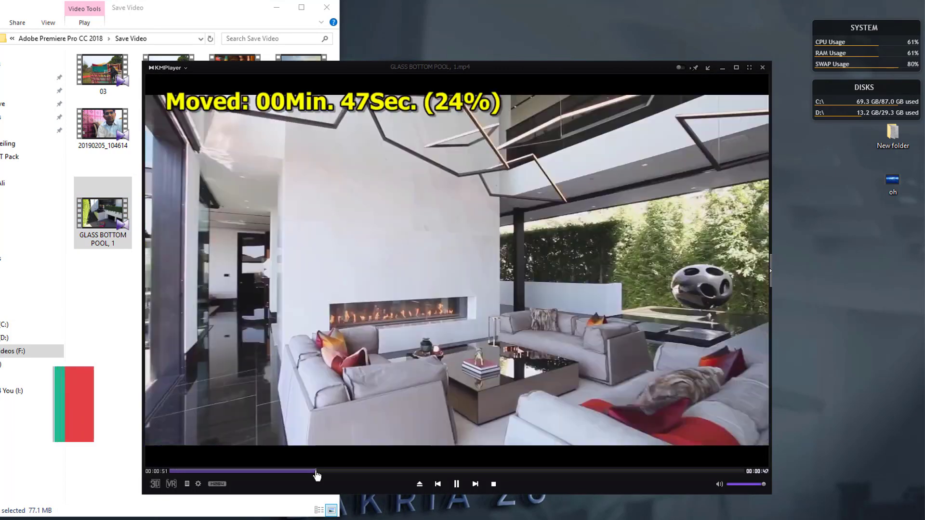
pyautogui.click(275, 470)
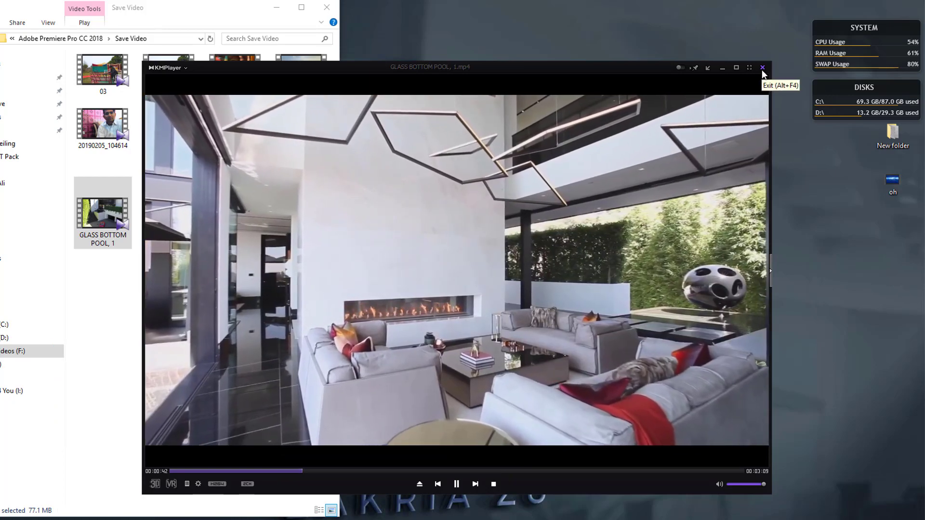
pyautogui.click(762, 68)
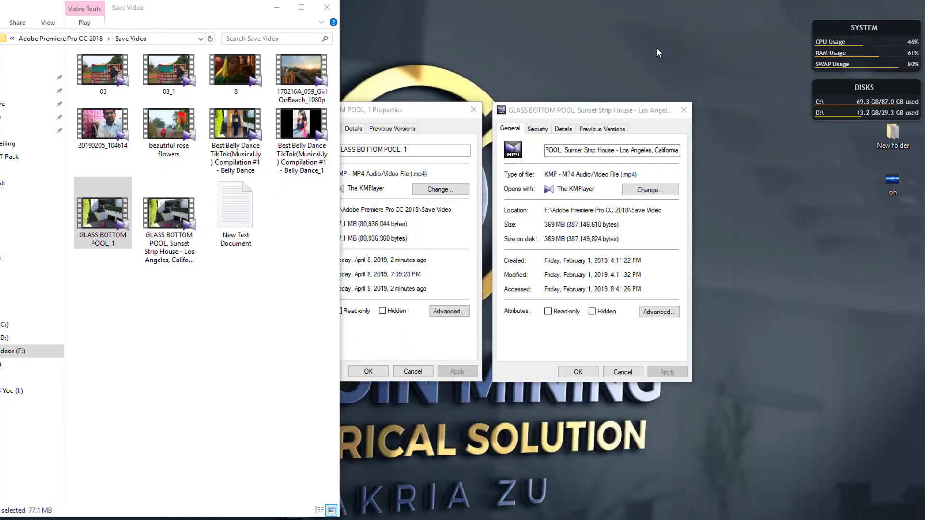
pyautogui.click(214, 312)
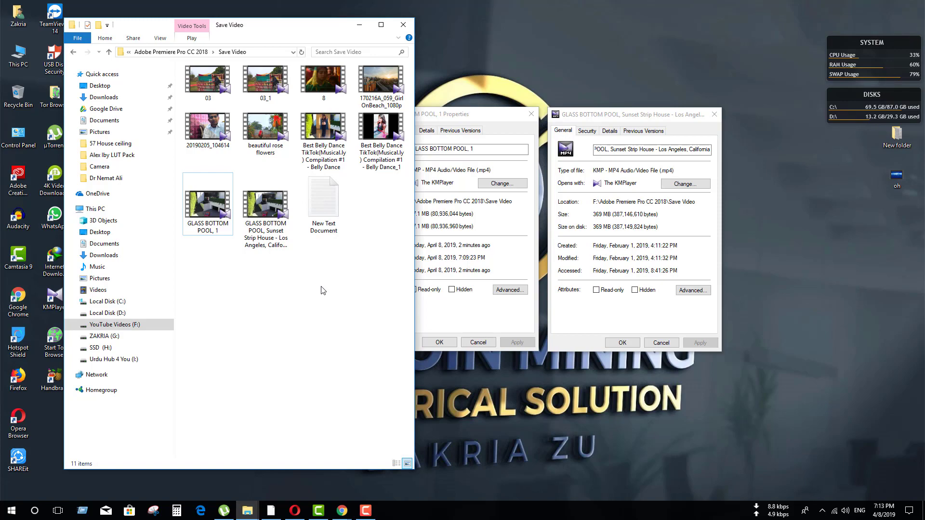
# Switch to the Chrome window with the handbrake search and show the YouTube channel page open there.
pyautogui.click(343, 511)
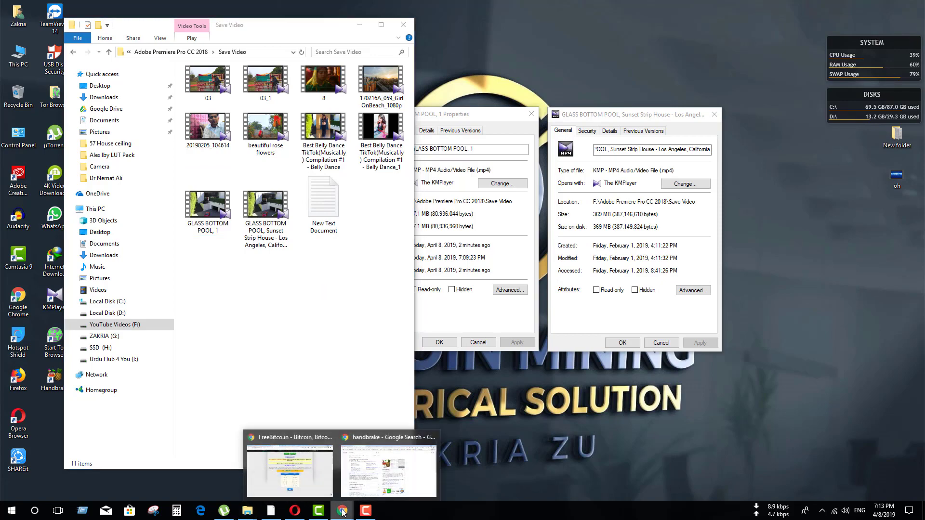
pyautogui.click(368, 482)
pyautogui.click(91, 10)
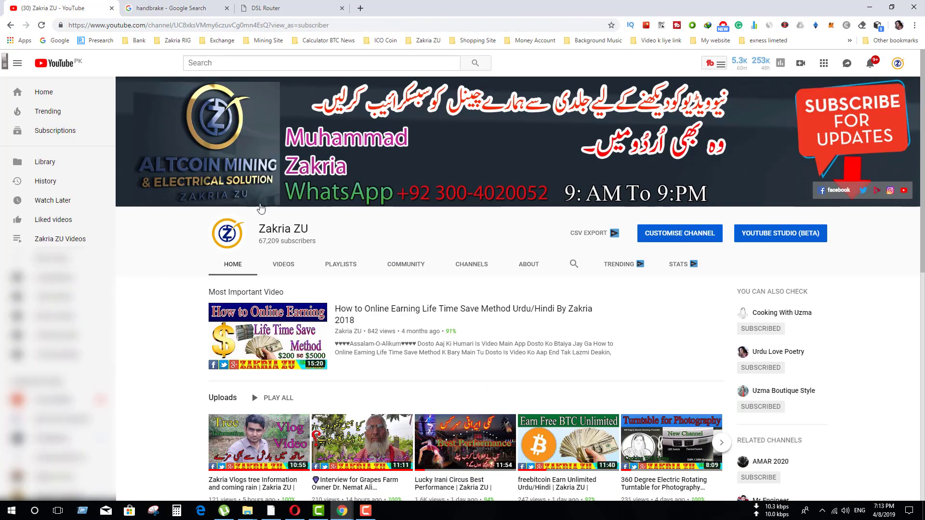